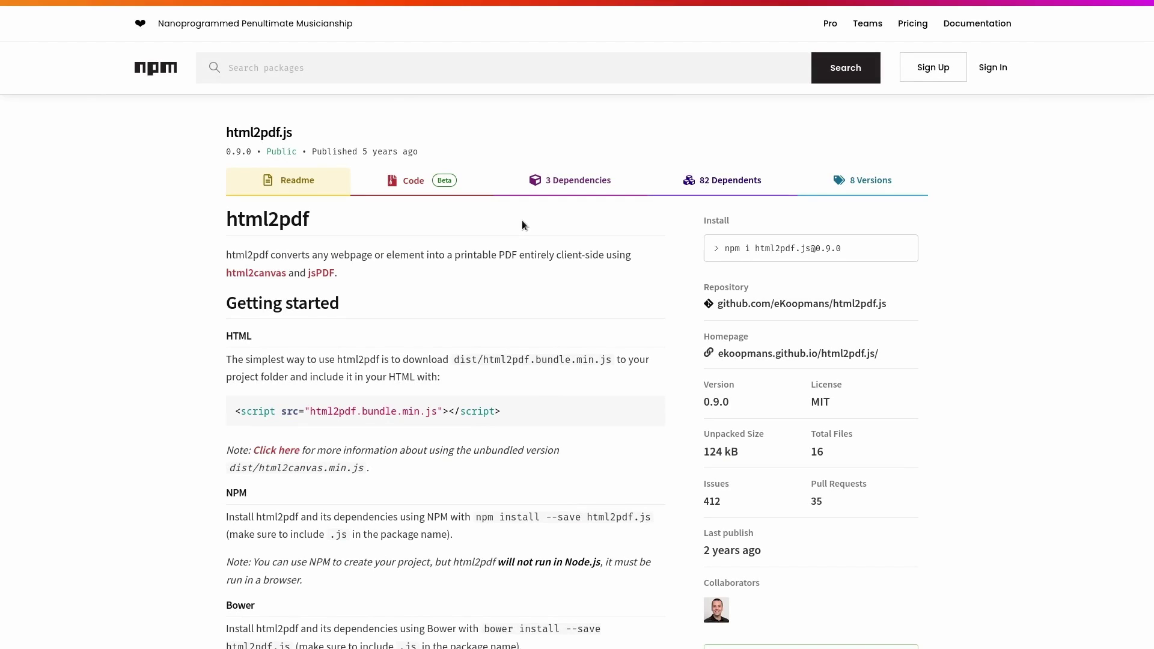
Step: Scaffold the Vue project generate-pdf-from-html with default No answers and enter its folder
{"action": "left_click_drag", "start_coordinate": [374, 226], "coordinate": [199, 220]}
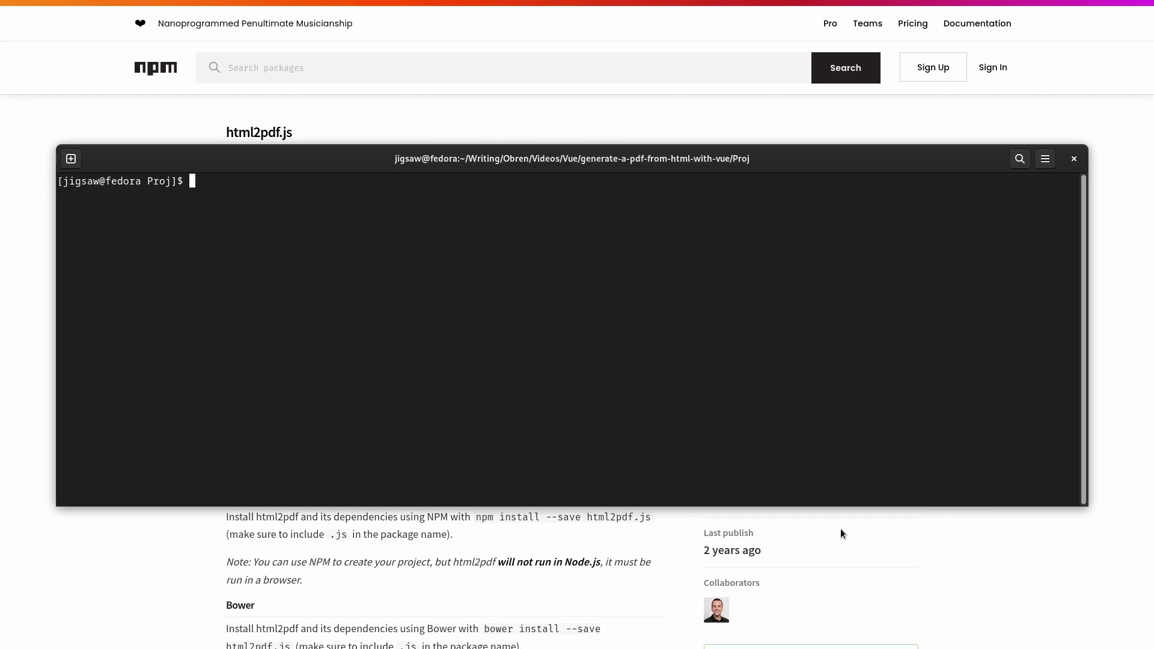
{"action": "type", "text": "npm init vue@l"}
{"action": "type", "text": "atest"}
{"action": "key", "text": "Return"}
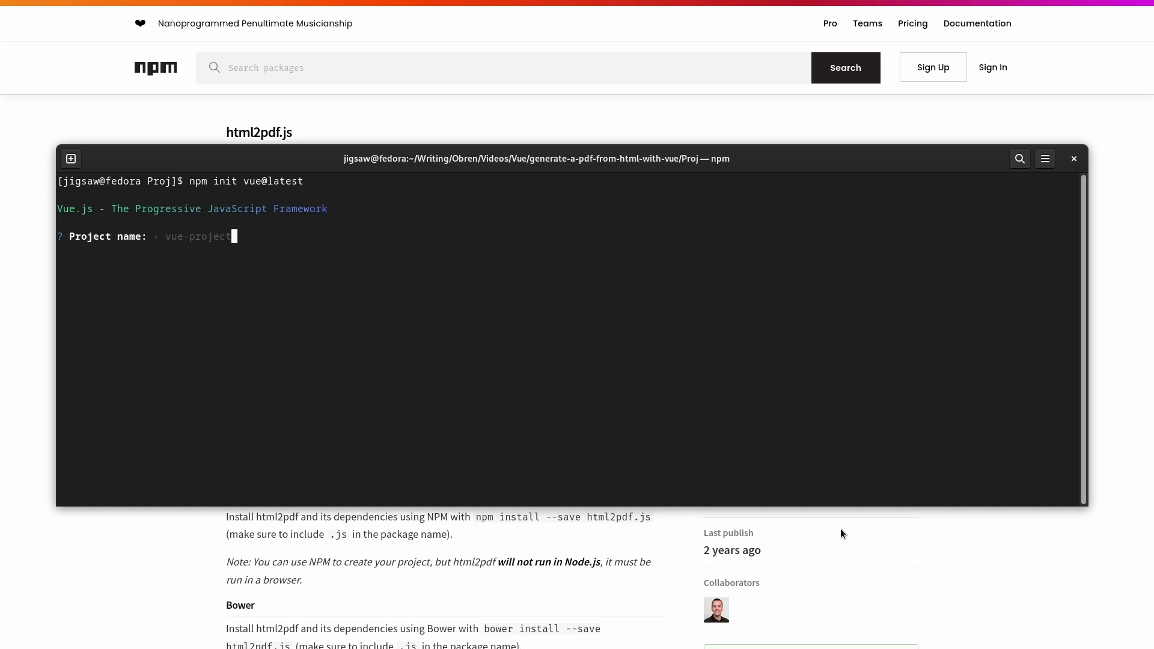
{"action": "type", "text": "generate-p"}
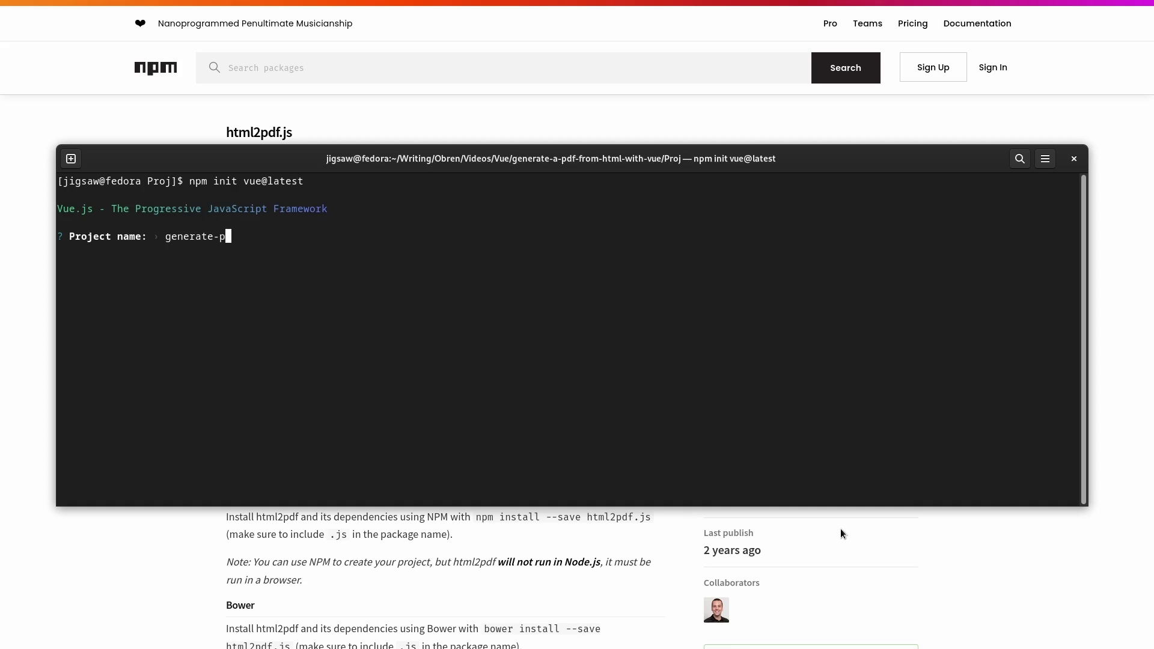
{"action": "type", "text": "df-from-html"}
{"action": "key", "text": "Return"}
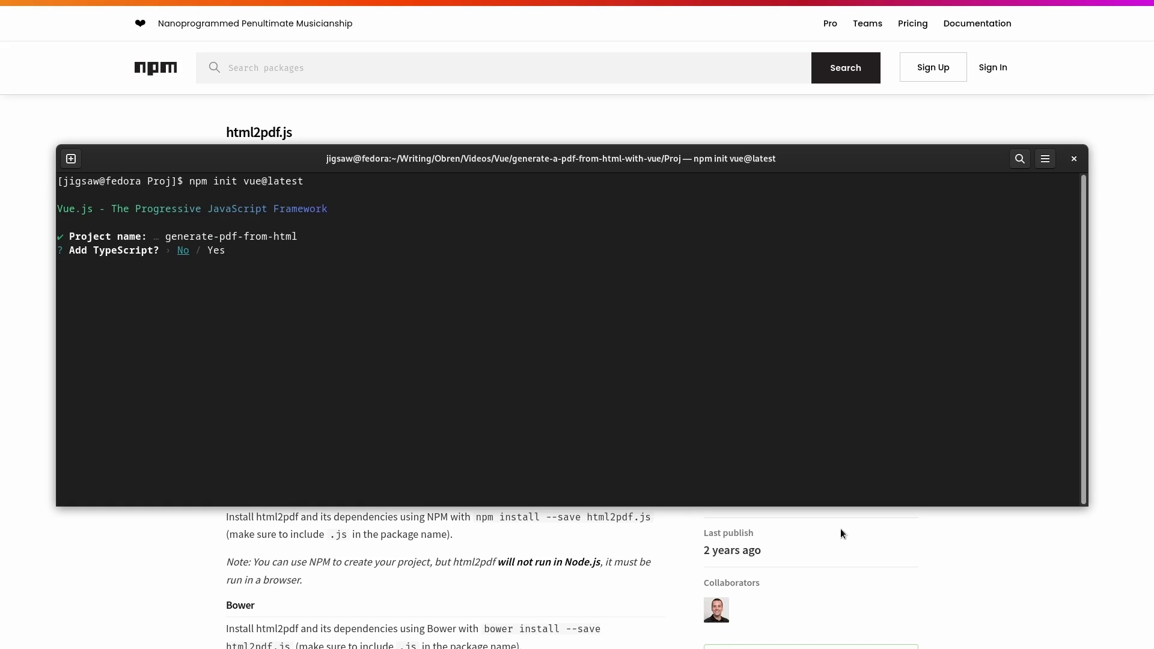
{"action": "key", "text": "Return"}
{"action": "key", "text": "Return"}
{"action": "key", "text": "Return"}
{"action": "key", "text": "Return"}
{"action": "key", "text": "Return"}
{"action": "key", "text": "Return"}
{"action": "type", "text": "cd "}
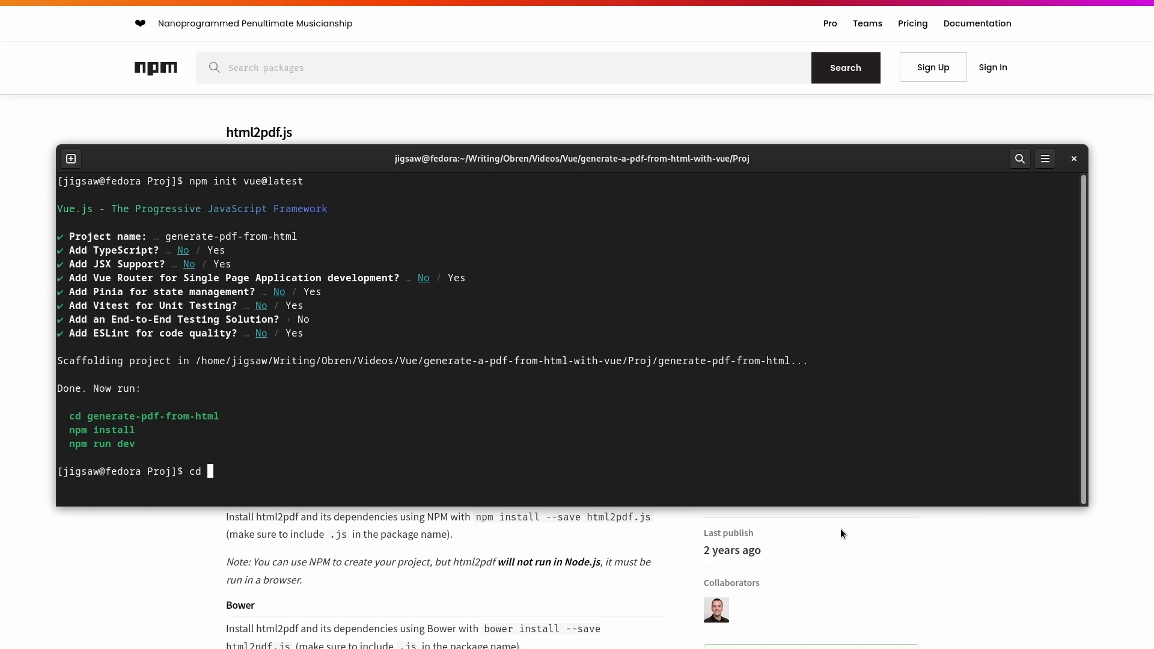
{"action": "type", "text": "g"}
{"action": "key", "text": "Tab"}
{"action": "key", "text": "Return"}
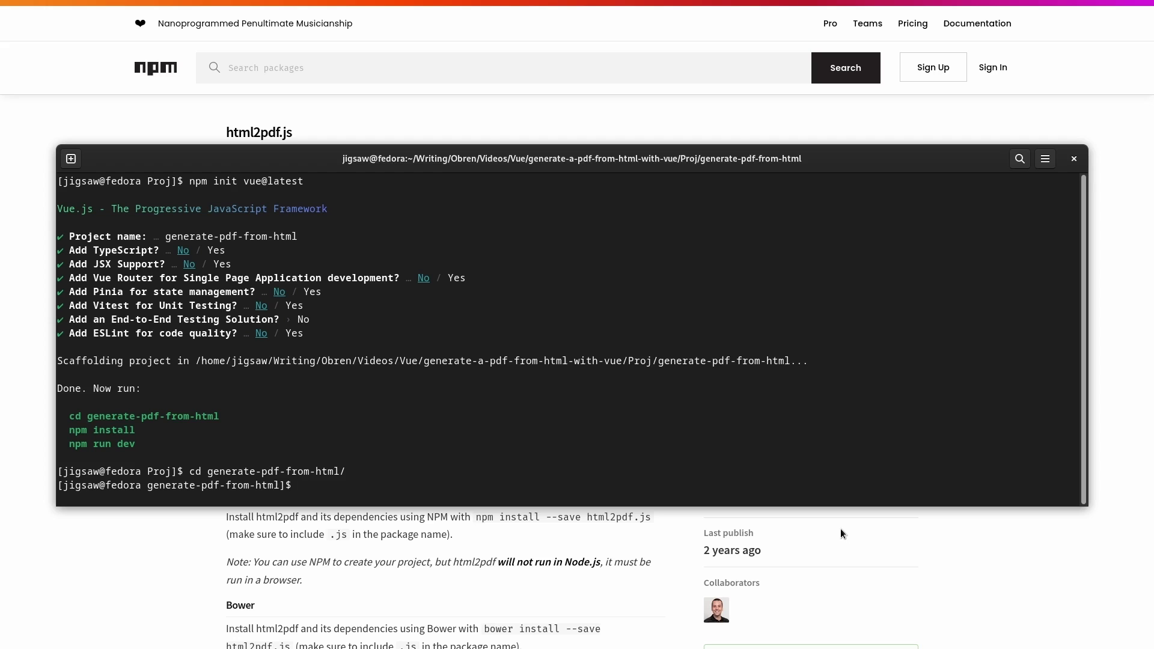
Step: Install html2pdf.js 0.9.0 using the install command copied from its npm page
{"action": "key", "text": "alt+Tab"}
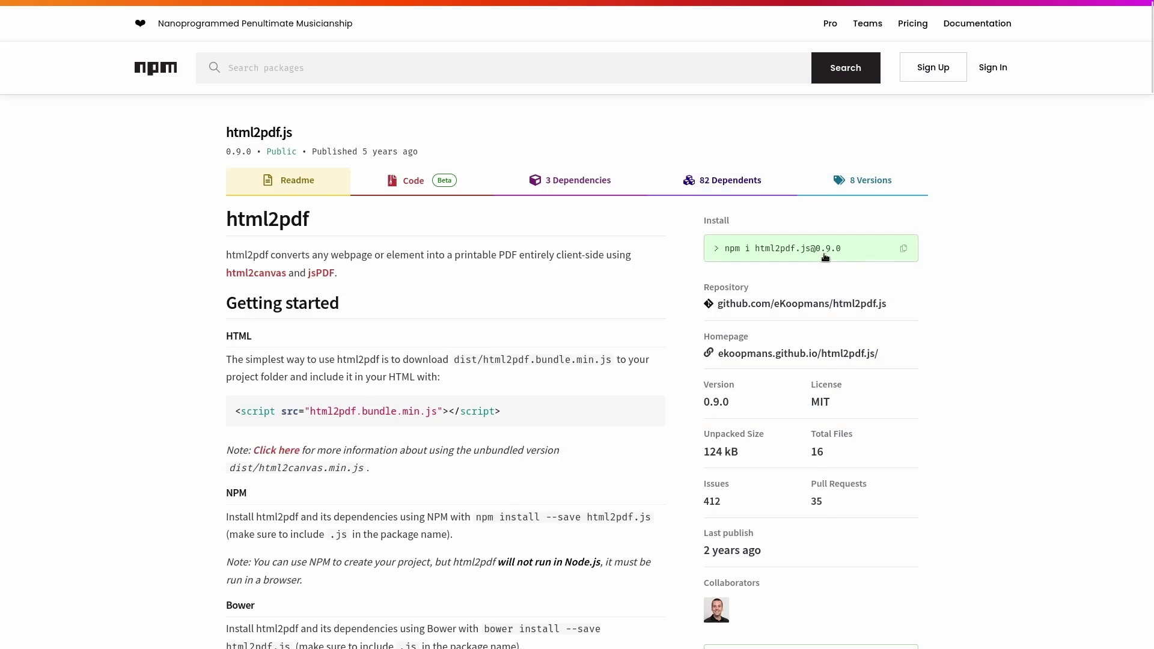
{"action": "left_click", "coordinate": [824, 248]}
{"action": "key", "text": "alt+Tab"}
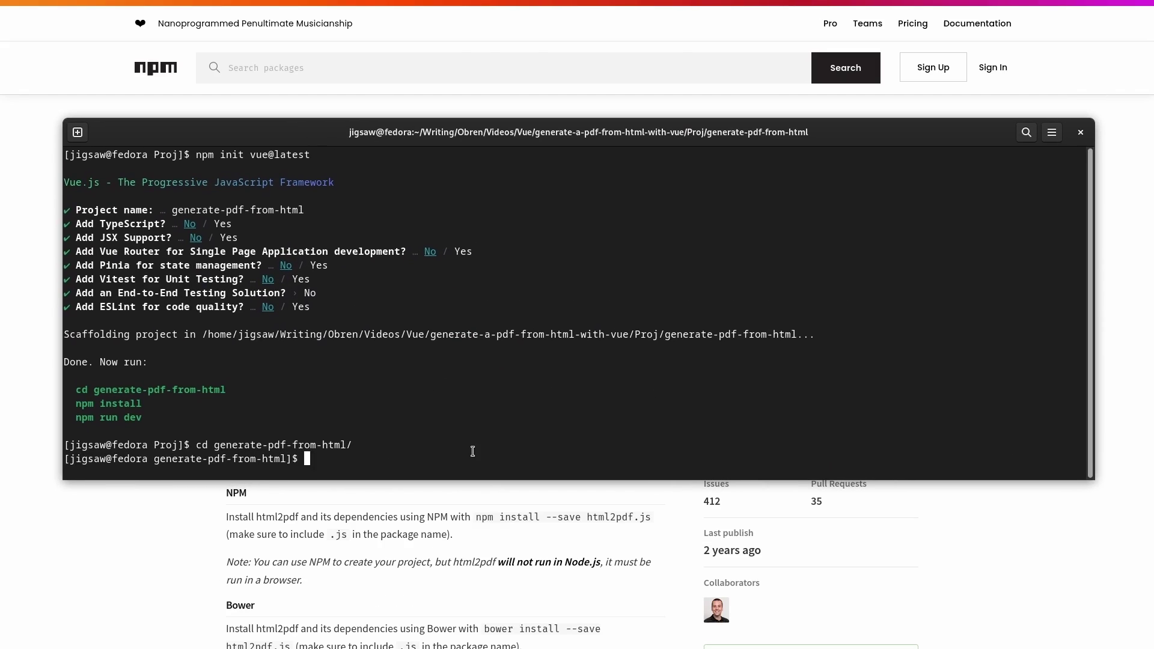
{"action": "key", "text": "ctrl+shift+v"}
{"action": "key", "text": "Return"}
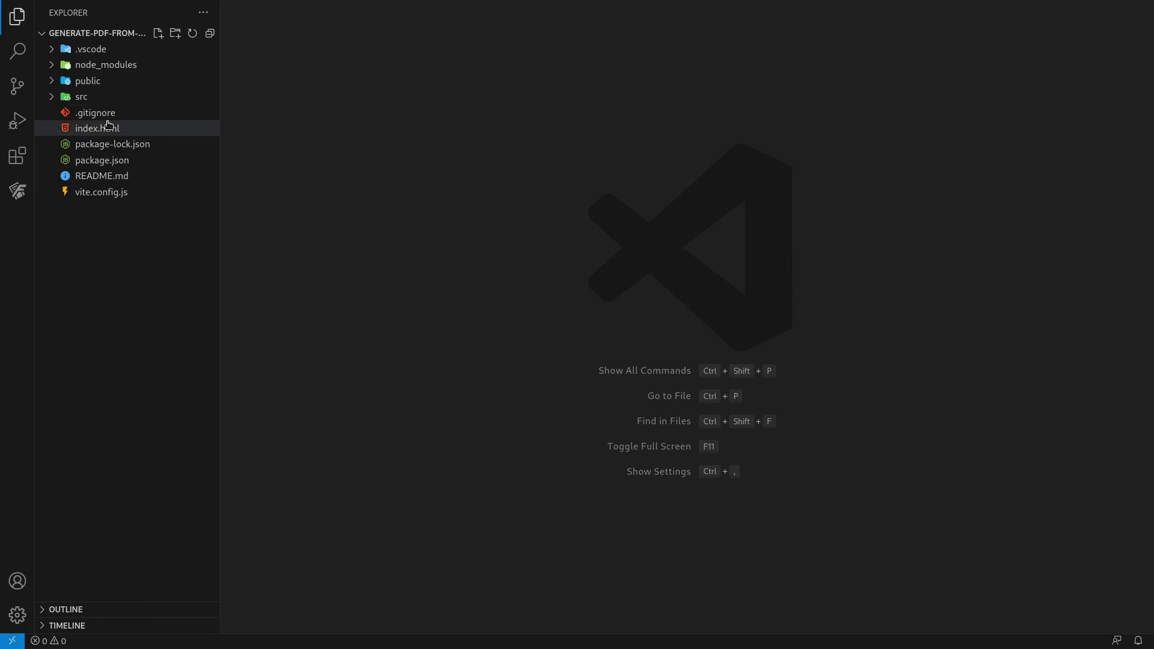
Step: Delete base.css and main.css from src/assets
{"action": "left_click", "coordinate": [81, 96]}
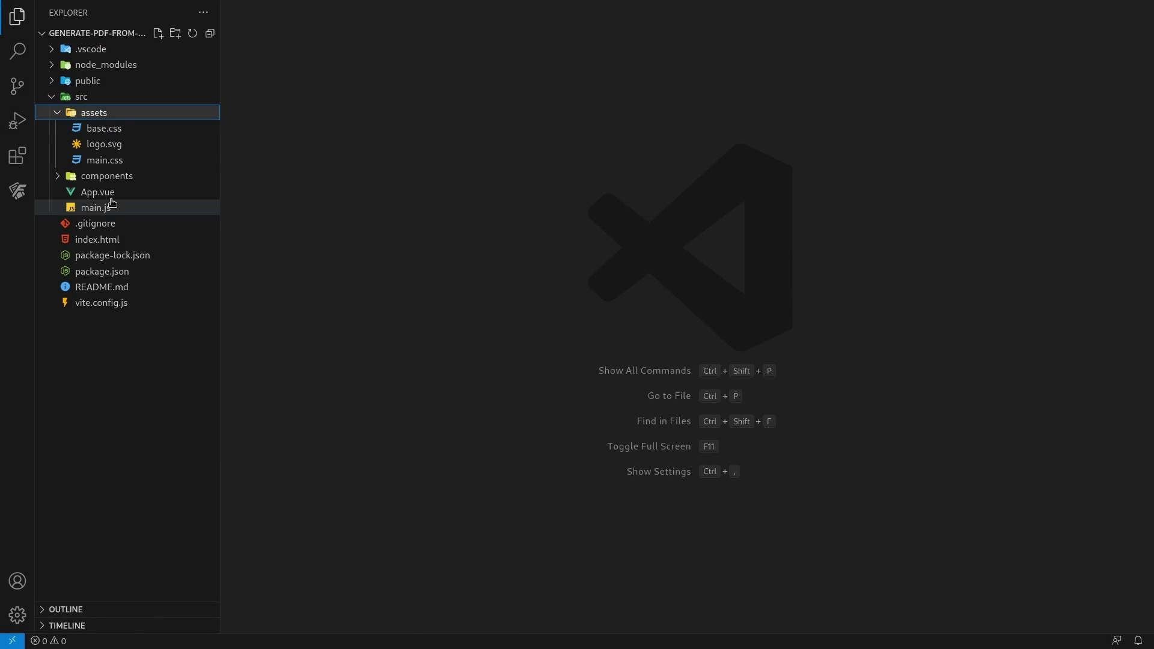
{"action": "left_click", "coordinate": [104, 128]}
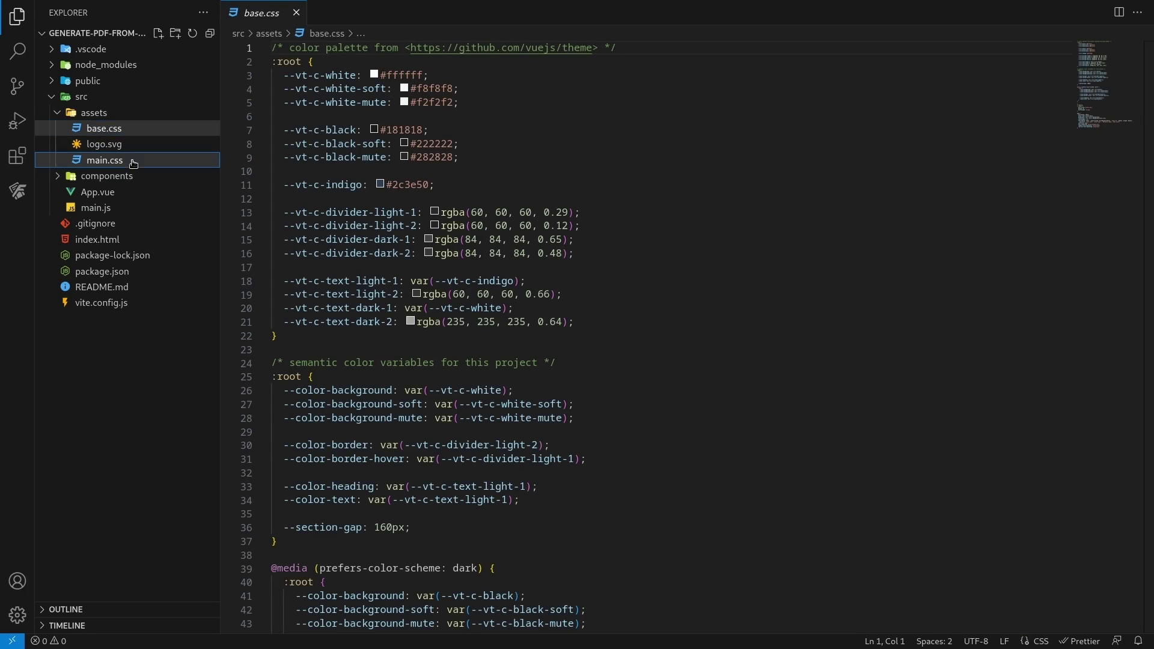
{"action": "left_click", "coordinate": [133, 165], "text": "ctrl"}
{"action": "right_click", "coordinate": [115, 132]}
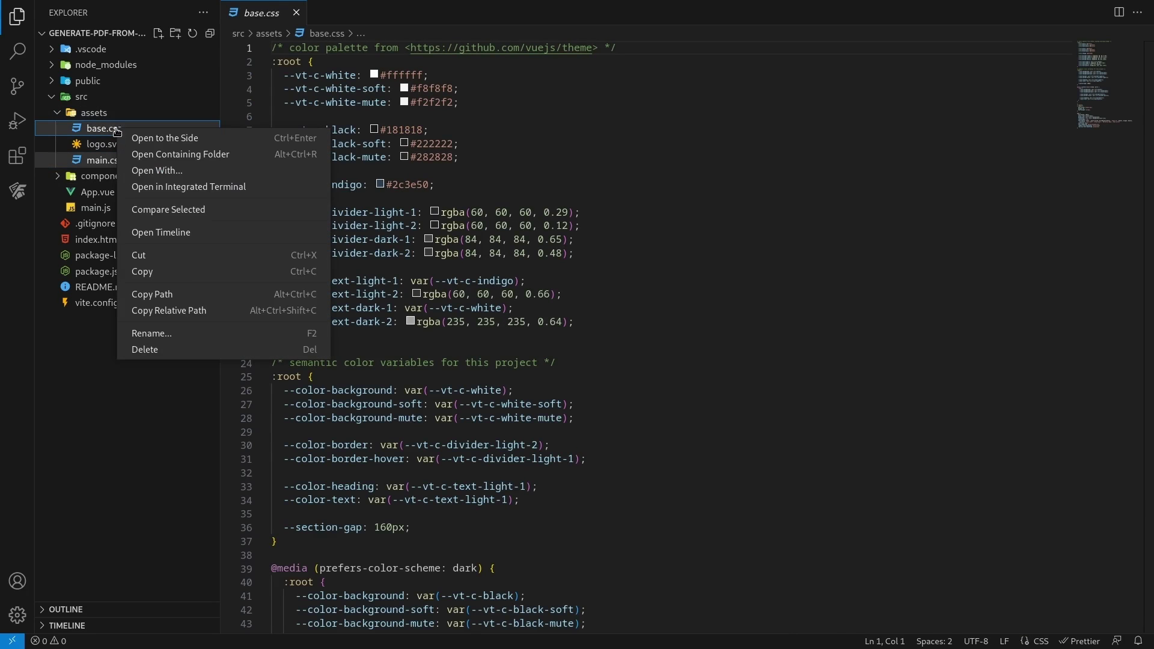
{"action": "left_click", "coordinate": [193, 350]}
{"action": "left_click", "coordinate": [650, 386]}
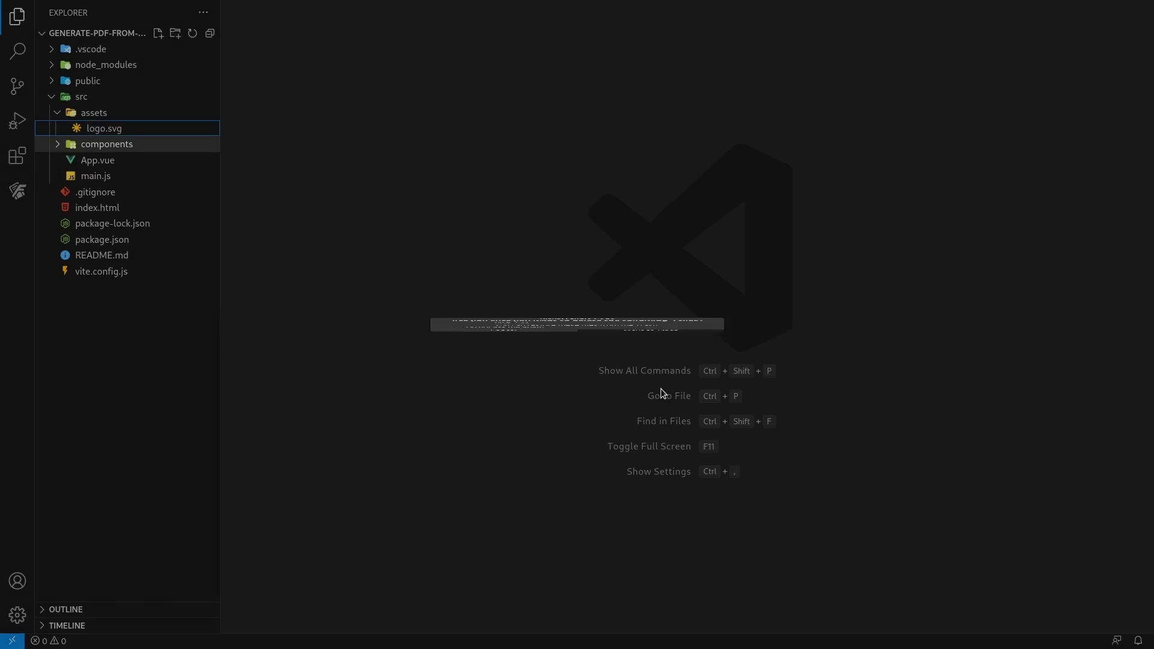
Step: Add hills.jpg to assets and remove the main.css import from main.js
{"action": "left_click_drag", "start_coordinate": [333, 307], "coordinate": [108, 117]}
{"action": "left_click", "coordinate": [298, 14]}
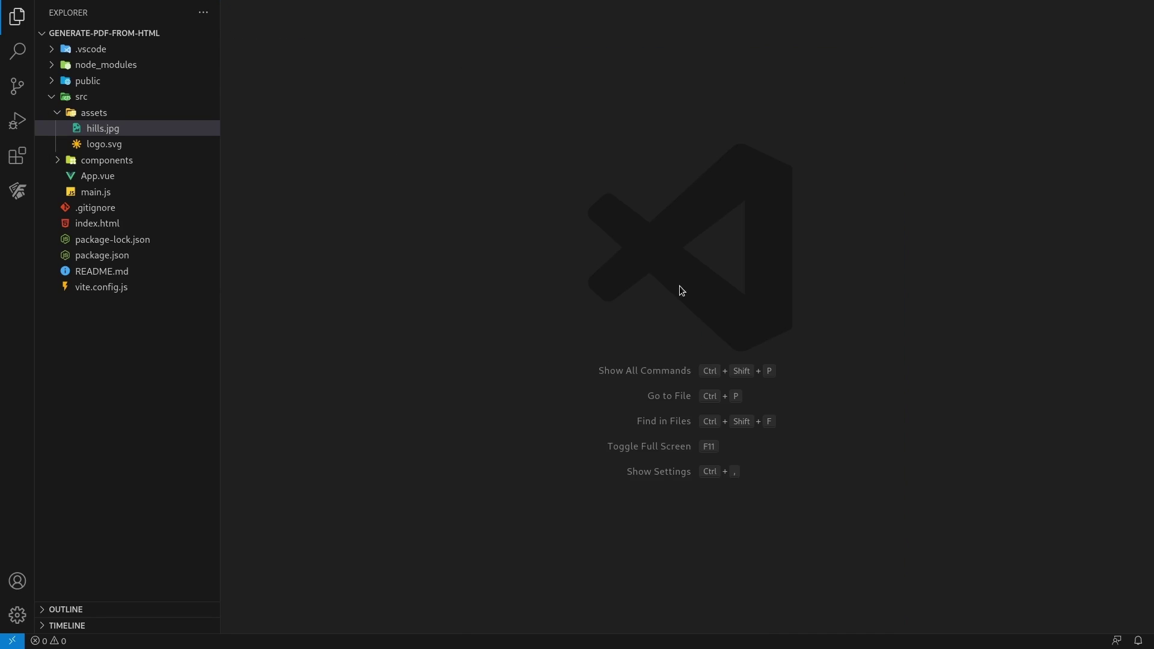
{"action": "left_click", "coordinate": [95, 192]}
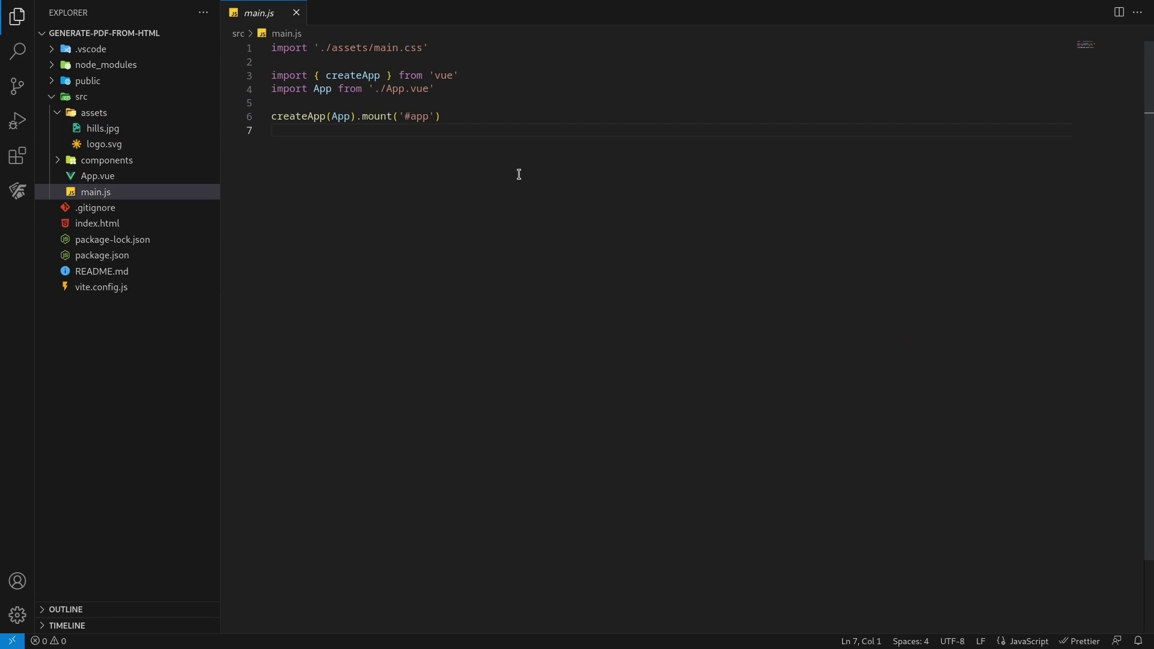
{"action": "left_click_drag", "start_coordinate": [441, 47], "coordinate": [232, 36]}
{"action": "key", "text": "Delete"}
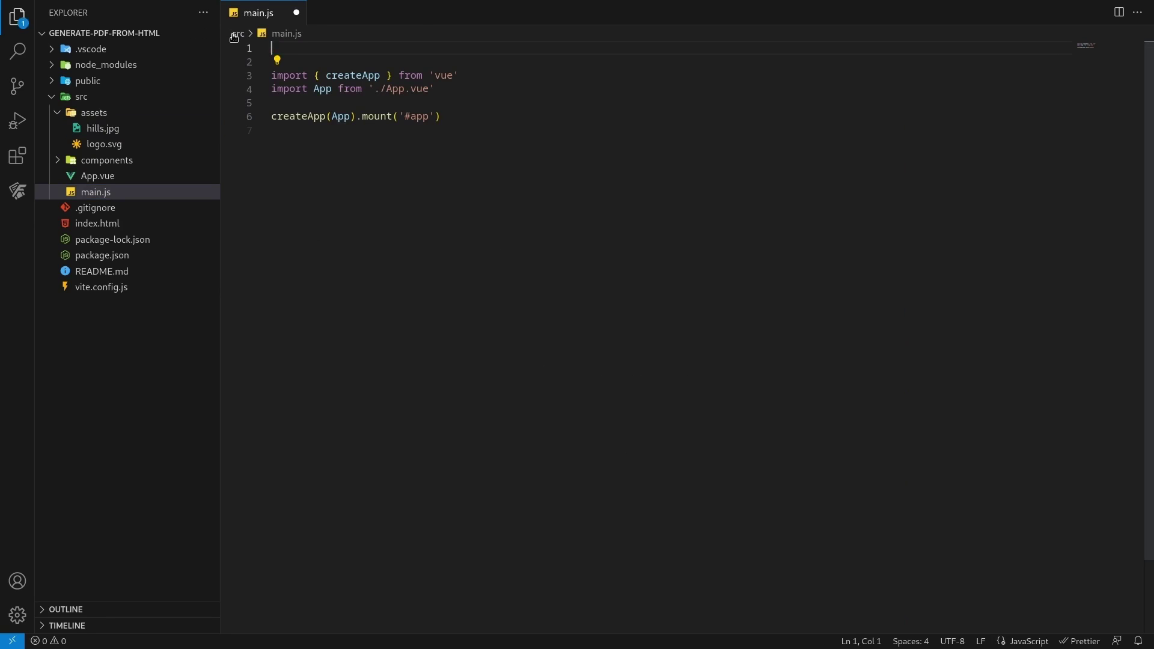
Step: Clear App.vue and start a new template with an app div
{"action": "left_click", "coordinate": [97, 176]}
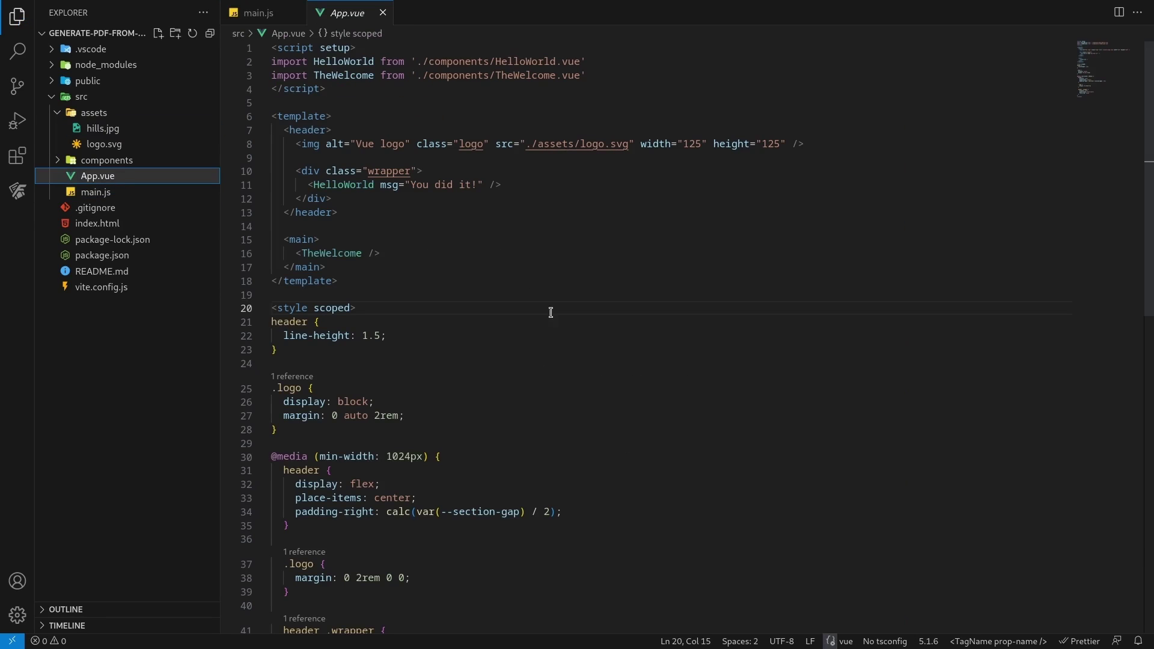
{"action": "left_click", "coordinate": [273, 388]}
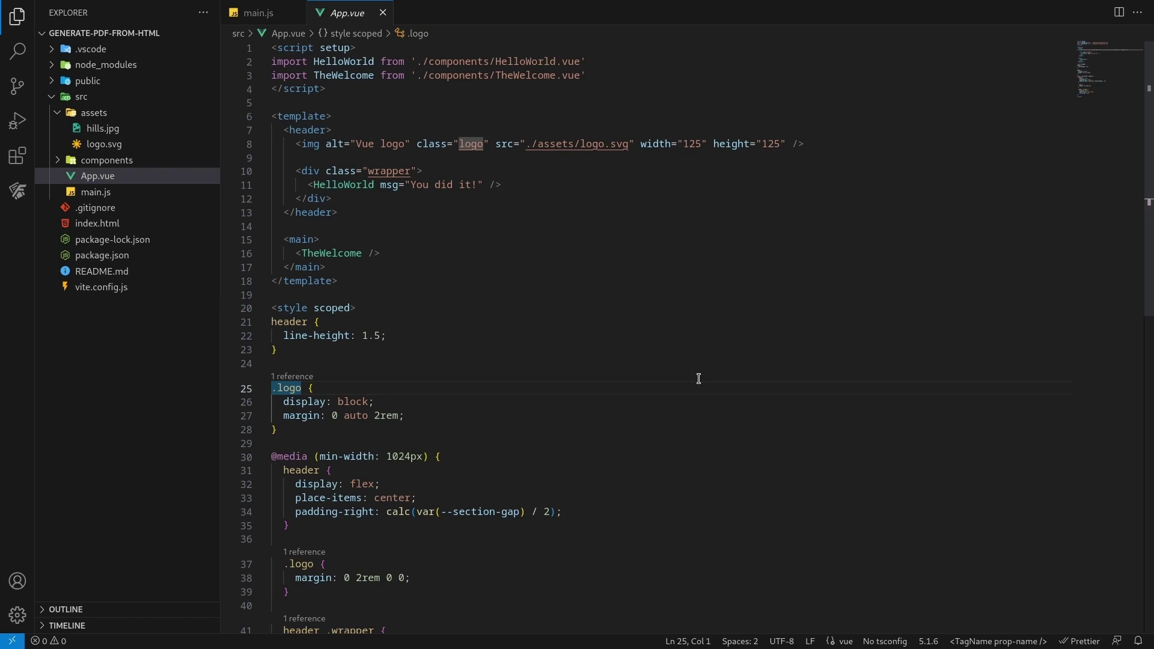
{"action": "key", "text": "ctrl+a"}
{"action": "key", "text": "Delete"}
{"action": "type", "text": "<template>"}
{"action": "key", "text": "Return"}
{"action": "type", "text": "<div>"}
{"action": "key", "text": "Return"}
{"action": "key", "text": "Up"}
{"action": "type", "text": "id=\"app\" ref=\"docum"}
{"action": "key", "text": "Tab"}
{"action": "key", "text": "End"}
{"action": "key", "text": "Return"}
{"action": "type", "text": "<div>"}
Step: Add an element-to-convert div containing the hills.jpg image
{"action": "key", "text": "Return"}
{"action": "key", "text": "Up"}
{"action": "type", "text": "id=\"element-to-convert"}
{"action": "key", "text": "Down"}
{"action": "type", "text": "<center>"}
{"action": "key", "text": "Return"}
{"action": "type", "text": "<img width=\"600\"> src=\"./assets/"}
{"action": "key", "text": "Return"}
{"action": "key", "text": "Down"}
{"action": "key", "text": "Down"}
{"action": "key", "text": "Down"}
Step: Add a centered Export to PDF button that calls exportToPdf on click
{"action": "key", "text": "Return"}
{"action": "type", "text": "<center>"}
{"action": "key", "text": "Return"}
{"action": "type", "text": "<button>"}
{"action": "key", "text": "Left"}
{"action": "type", "text": "@cl"}
{"action": "key", "text": "Return"}
{"action": "type", "text": "exportToPdf"}
{"action": "key", "text": "Right"}
{"action": "key", "text": "Right"}
{"action": "type", "text": "Export to PDF"}
{"action": "key", "text": "ctrl+End"}
Step: Add a script block importing html2pdf with an export default object
{"action": "key", "text": "Return"}
{"action": "key", "text": "Return"}
{"action": "type", "text": "<script>"}
{"action": "key", "text": "Return"}
{"action": "type", "text": "import ht"}
{"action": "key", "text": "Tab"}
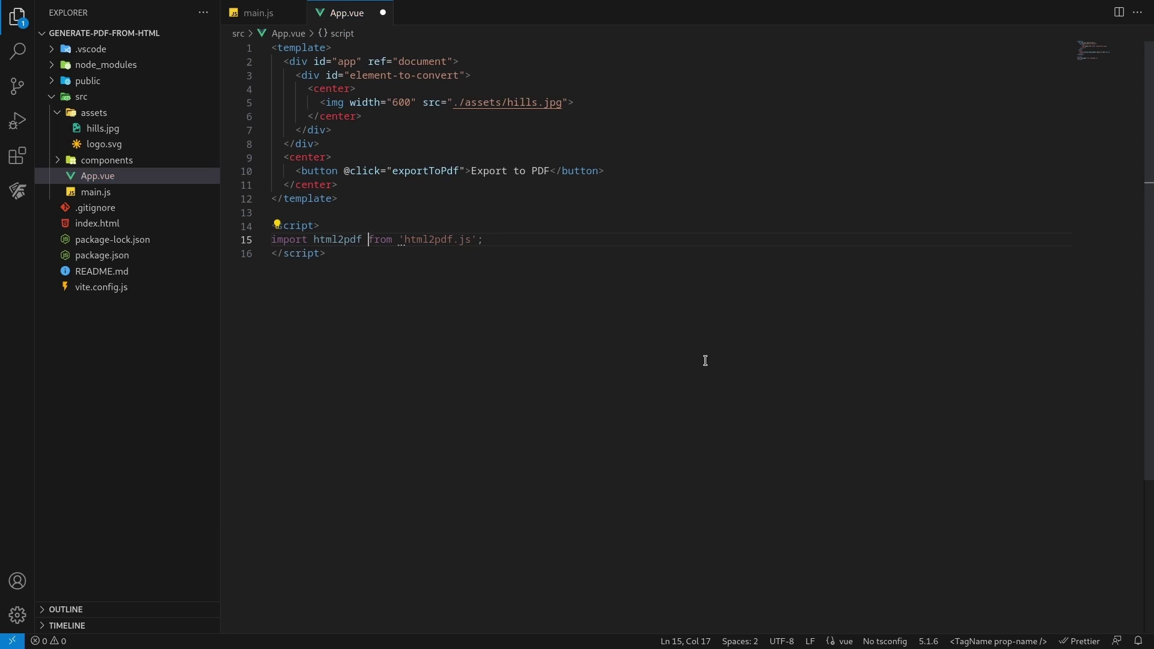
{"action": "key", "text": "Return"}
{"action": "key", "text": "Return"}
{"action": "type", "text": "export default {"}
{"action": "key", "text": "Right"}
{"action": "type", "text": ";"}
{"action": "key", "text": "Left"}
{"action": "key", "text": "Left"}
{"action": "key", "text": "Return"}
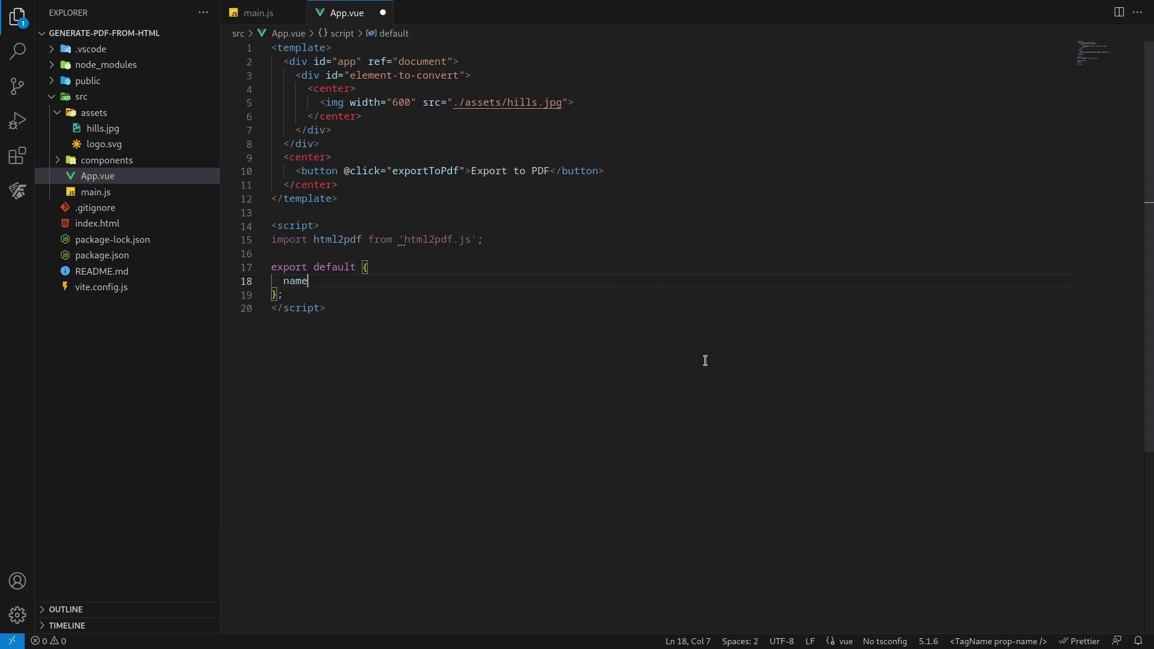
{"action": "type", "text": ": 'app',"}
Step: Define exportToPdf calling html2pdf on element-to-convert with margin 1 and filename i-was-html
{"action": "key", "text": "Return"}
{"action": "type", "text": "methods: {"}
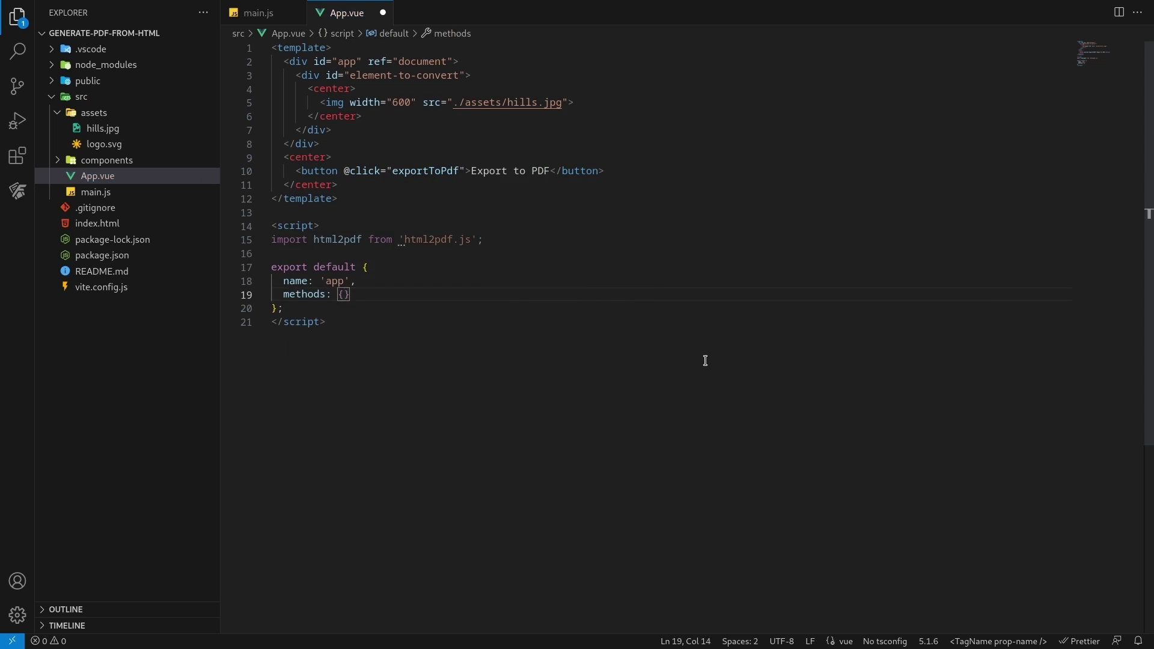
{"action": "key", "text": "Return"}
{"action": "type", "text": "exportToPdf"}
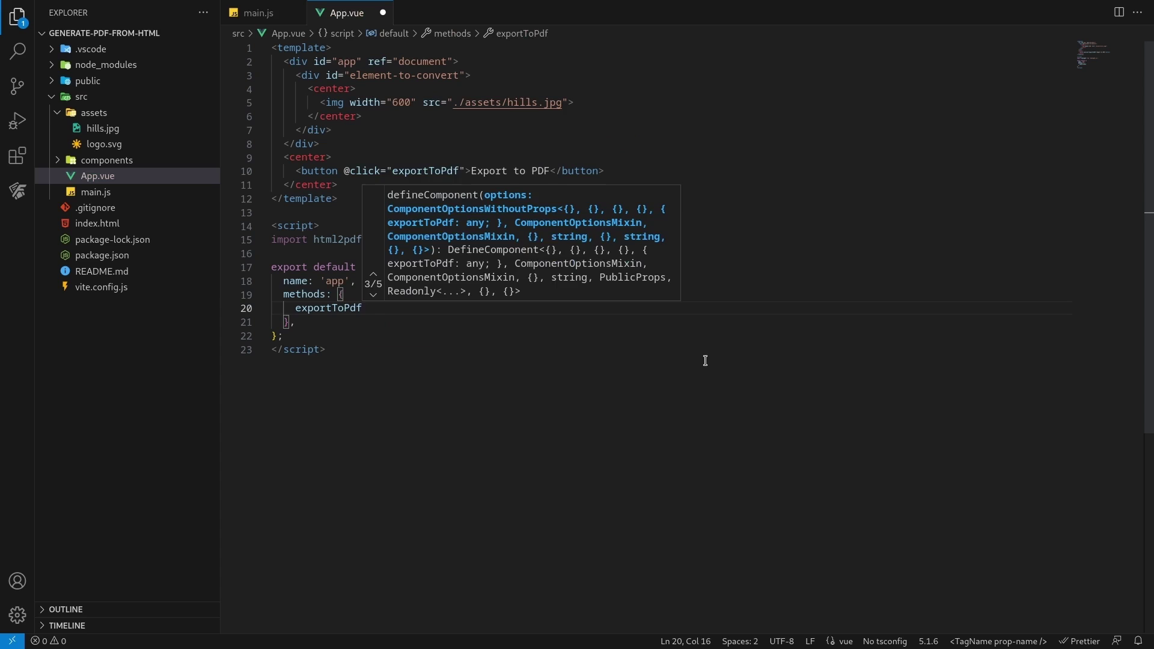
{"action": "type", "text": "() {"}
{"action": "key", "text": "Return"}
{"action": "type", "text": "html2pdf();"}
{"action": "key", "text": "Left"}
{"action": "key", "text": "Left"}
{"action": "type", "text": "document.getElementById"}
{"action": "type", "text": "'element-to-convert"}
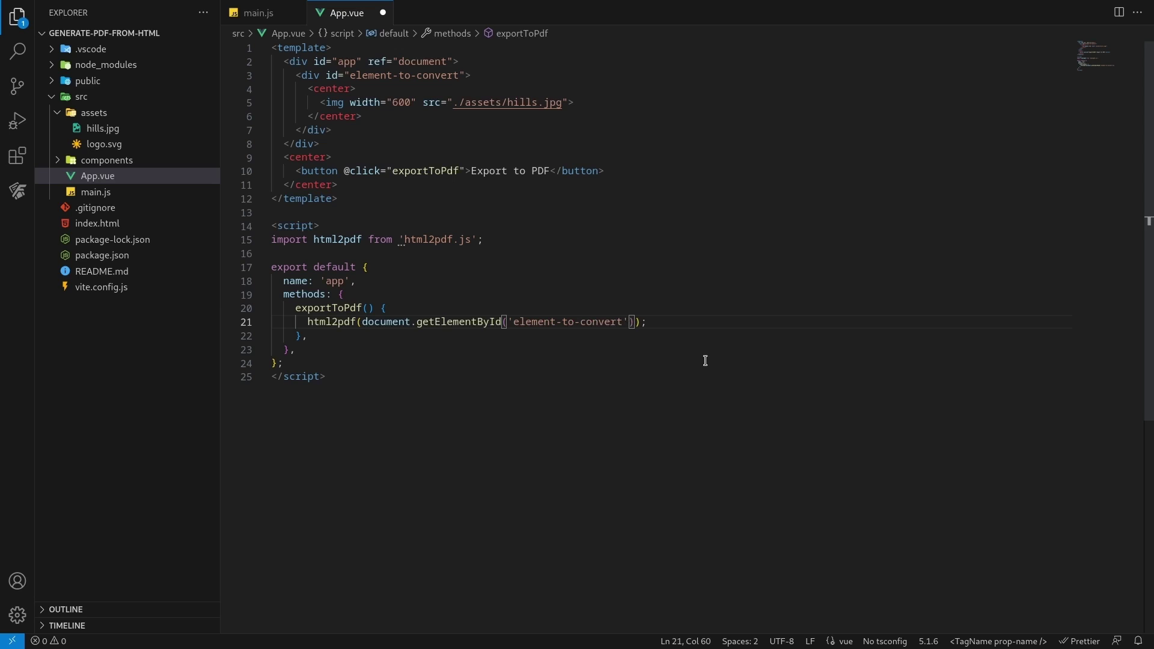
{"action": "key", "text": "Right"}
{"action": "key", "text": "Right"}
{"action": "type", "text": ", {"}
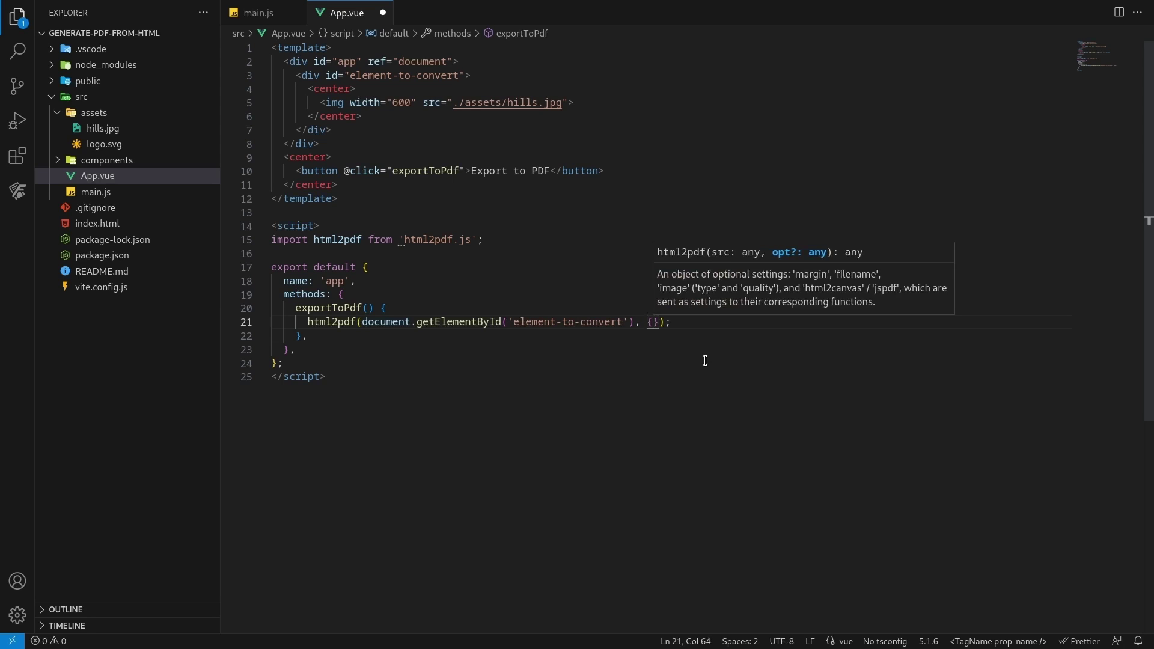
{"action": "key", "text": "Return"}
{"action": "type", "text": "margin: "}
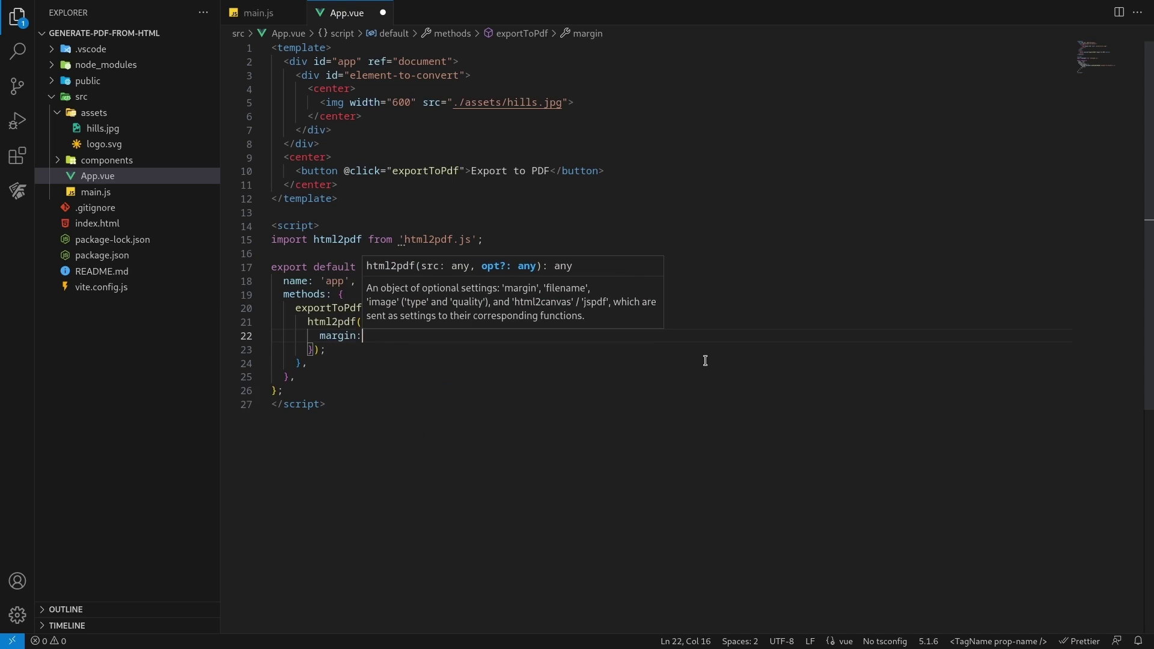
{"action": "type", "text": "1,"}
{"action": "key", "text": "Return"}
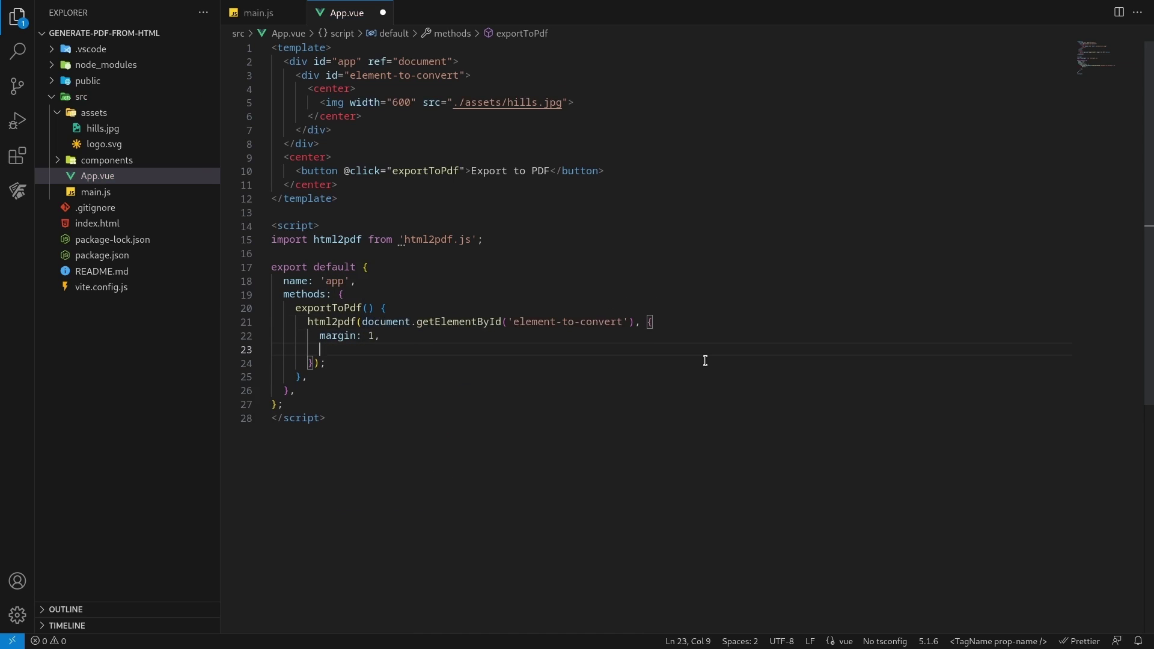
{"action": "type", "text": "filename:"}
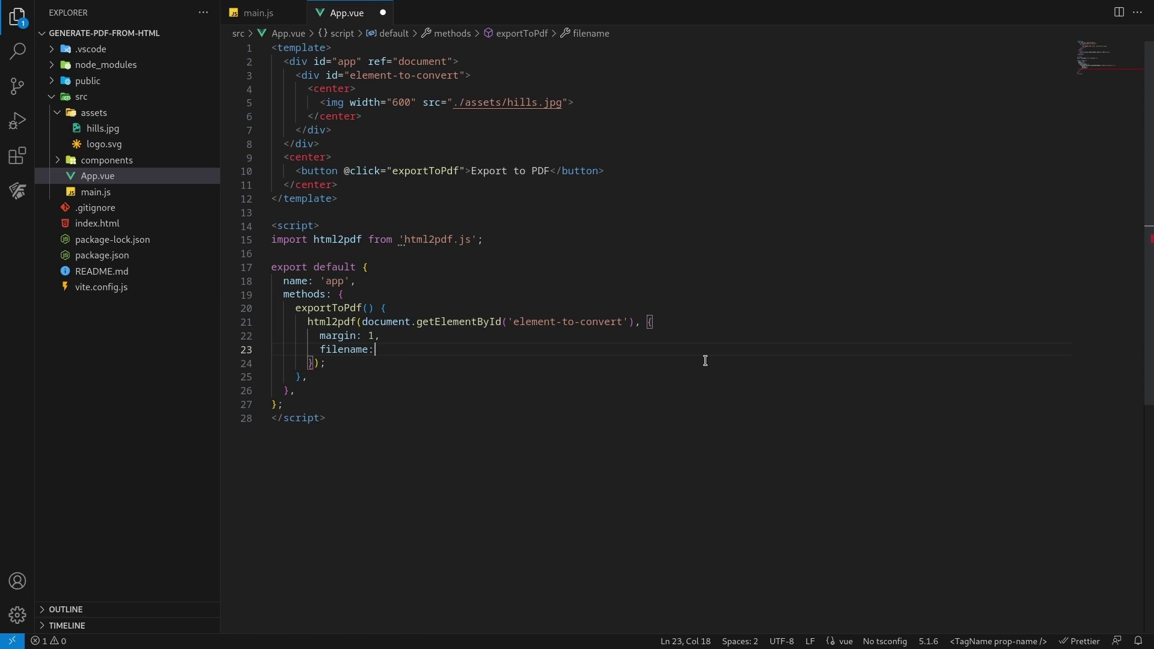
{"action": "type", "text": " '"}
{"action": "type", "text": "i"}
{"action": "type", "text": ","}
Step: Save App.vue and start the Vite dev server with npm run dev
{"action": "key", "text": "ctrl+s"}
{"action": "key", "text": "alt+Tab"}
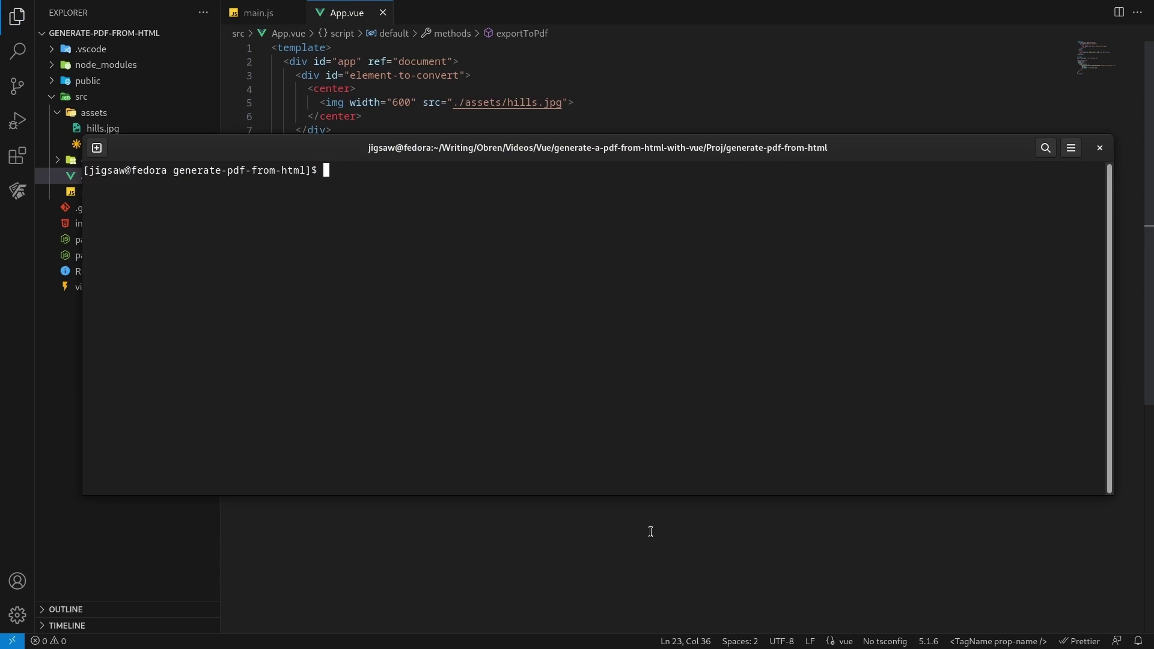
{"action": "type", "text": "npm"}
{"action": "key", "text": "Return"}
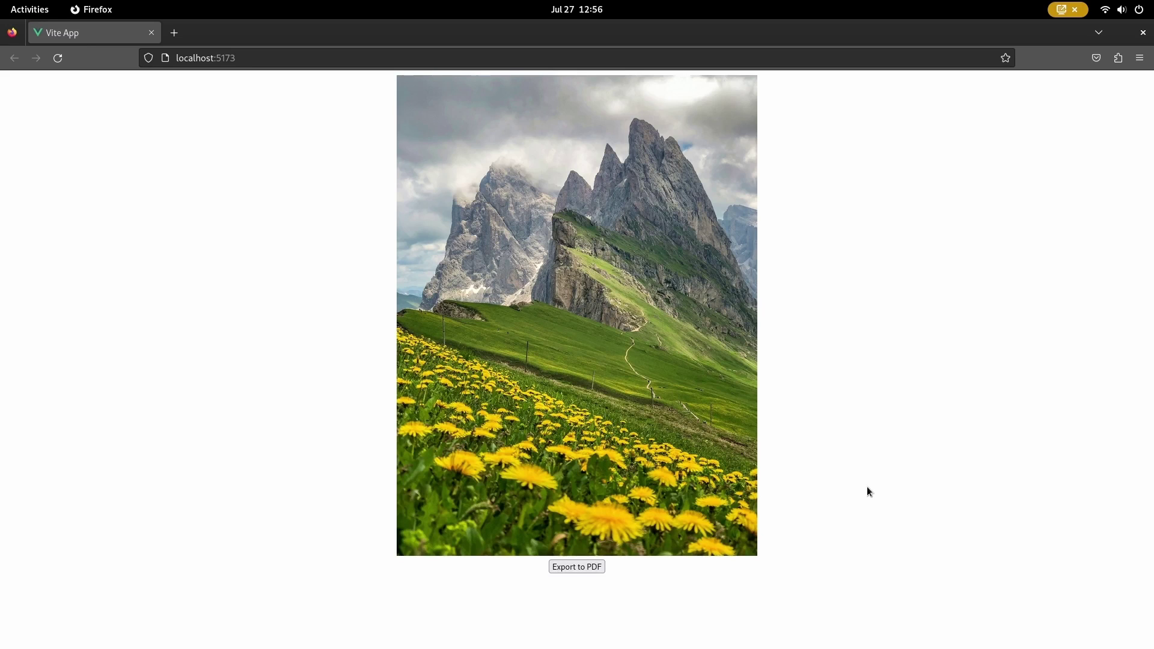
Step: Export the hills page to i-was-html.pdf, then close the downloads panel
{"action": "left_click", "coordinate": [584, 568]}
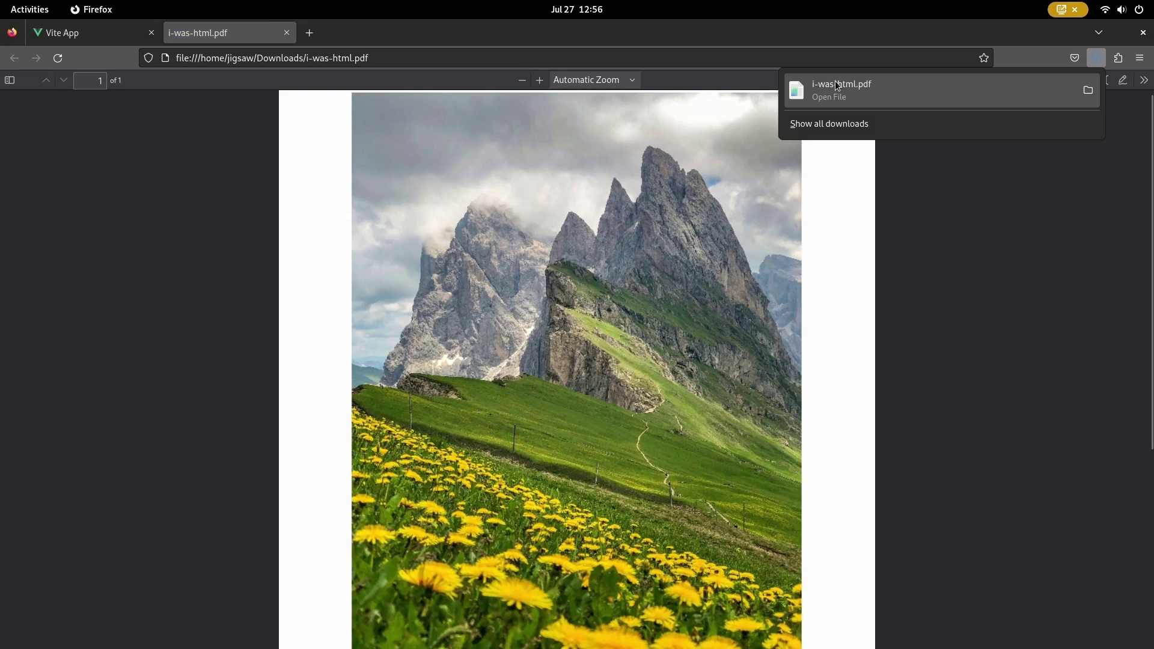
{"action": "scroll", "coordinate": [851, 358], "scroll_direction": "down", "scroll_amount": 5}
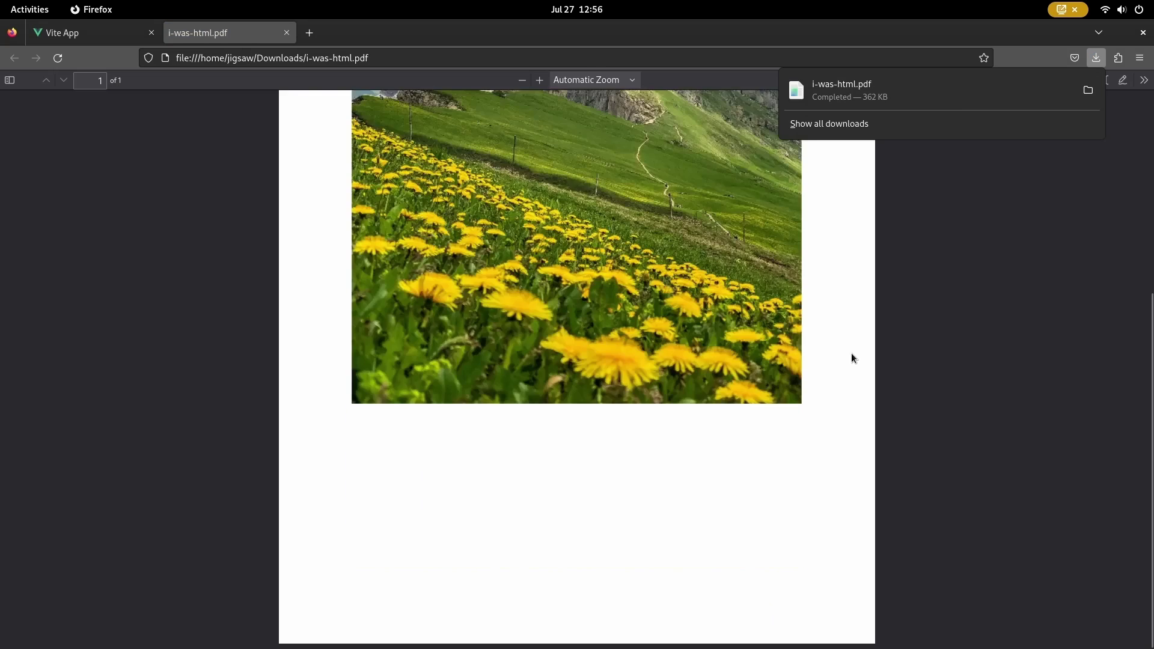
{"action": "scroll", "coordinate": [852, 358], "scroll_direction": "up", "scroll_amount": 8}
{"action": "left_click", "coordinate": [1019, 277]}
{"action": "scroll", "coordinate": [874, 308], "scroll_direction": "down", "scroll_amount": 3}
{"action": "scroll", "coordinate": [873, 305], "scroll_direction": "up", "scroll_amount": 5}
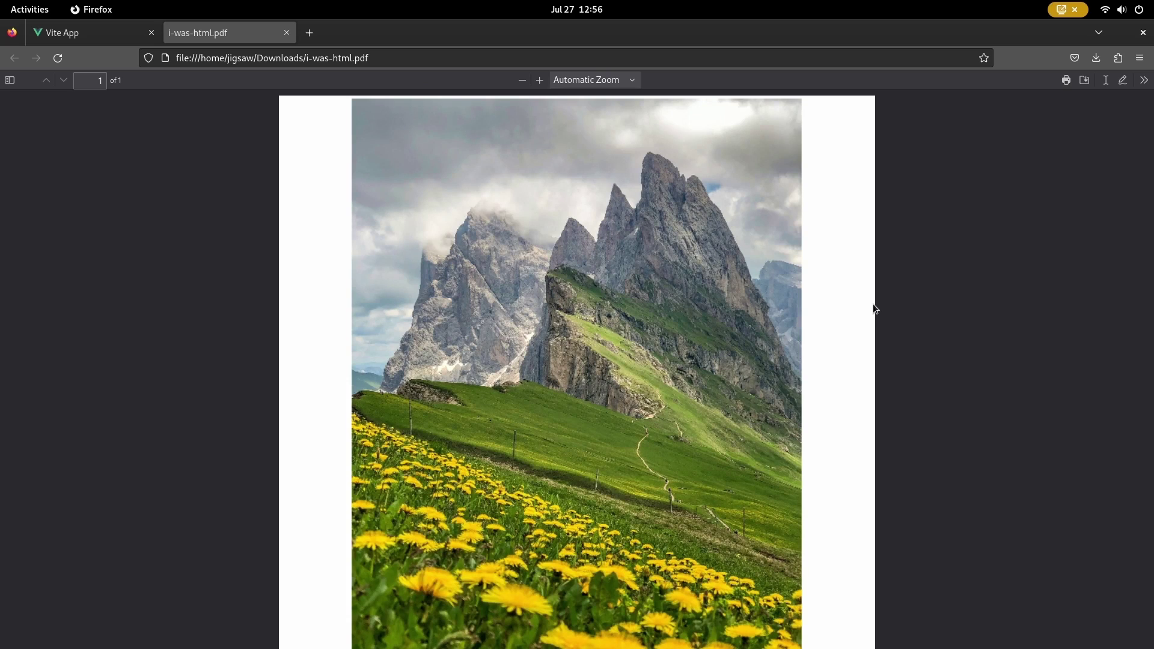